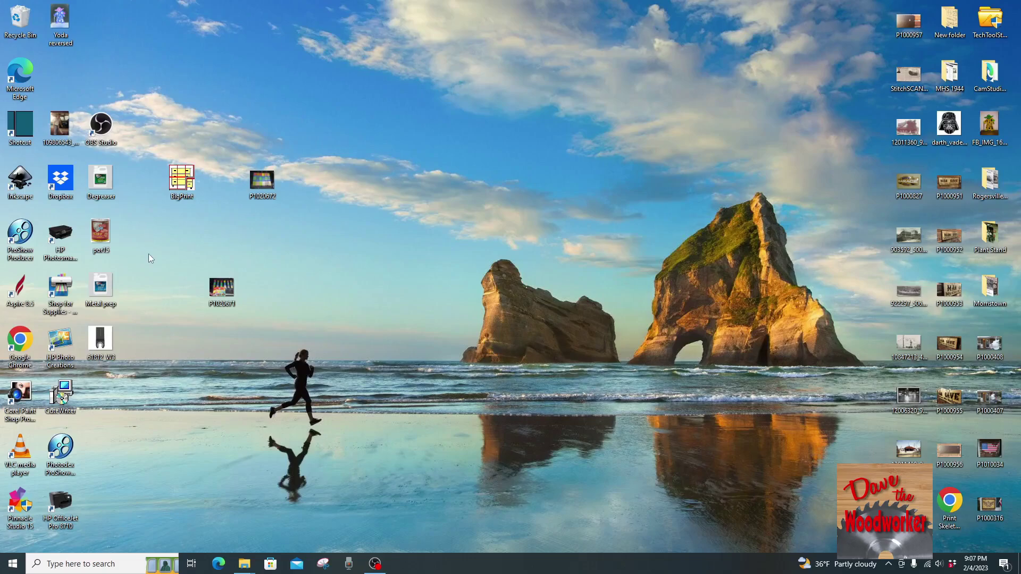
Launch Vectric Aspire, minimize it to the taskbar, and open Google Chrome.
{"action": "double_click", "coordinate": [21, 287]}
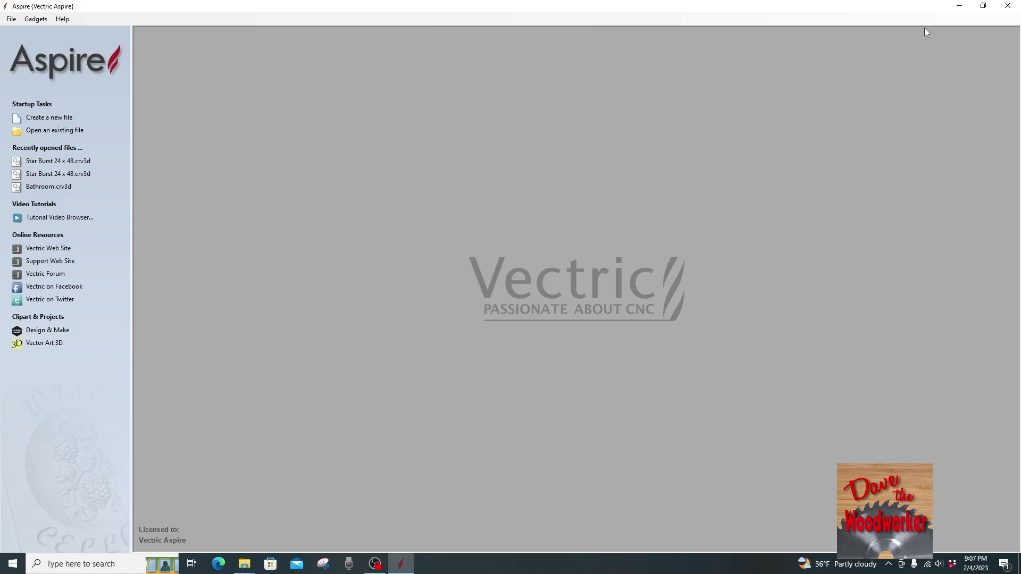
{"action": "left_click", "coordinate": [960, 6]}
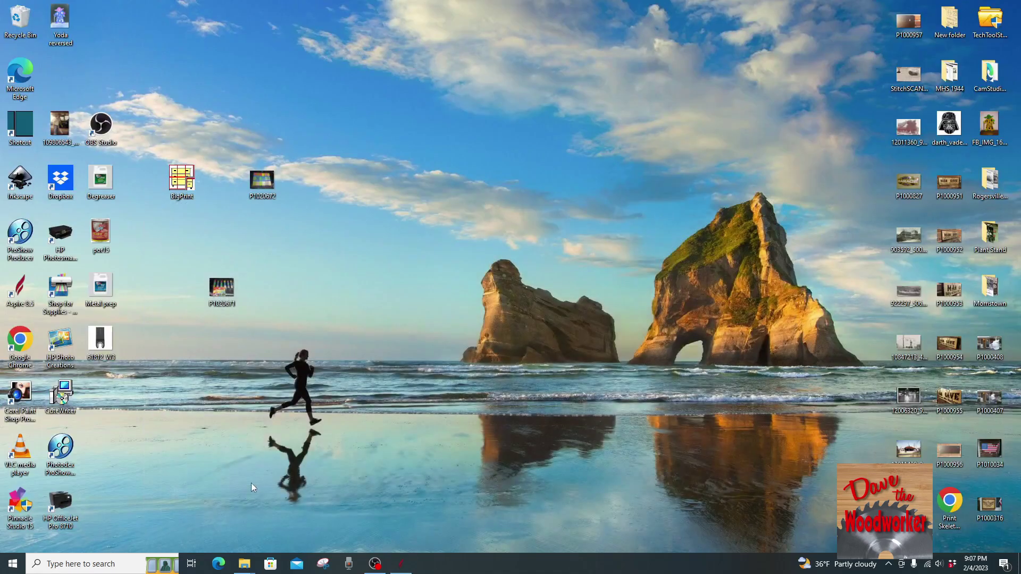
{"action": "double_click", "coordinate": [22, 343]}
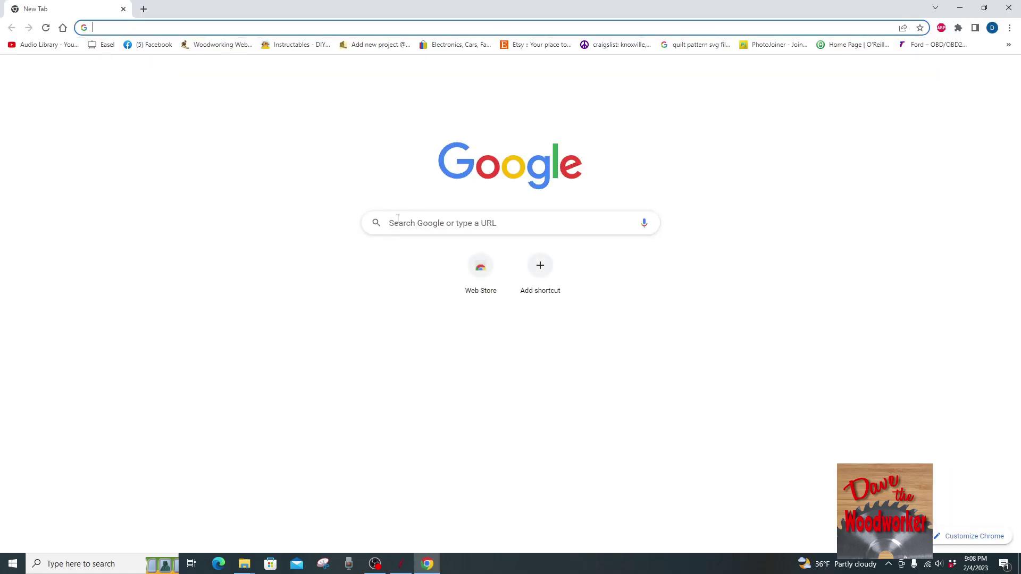
Search 'easel post processor' and download vectric-easel.pp from Easel's Downloads page.
{"action": "left_click", "coordinate": [397, 219]}
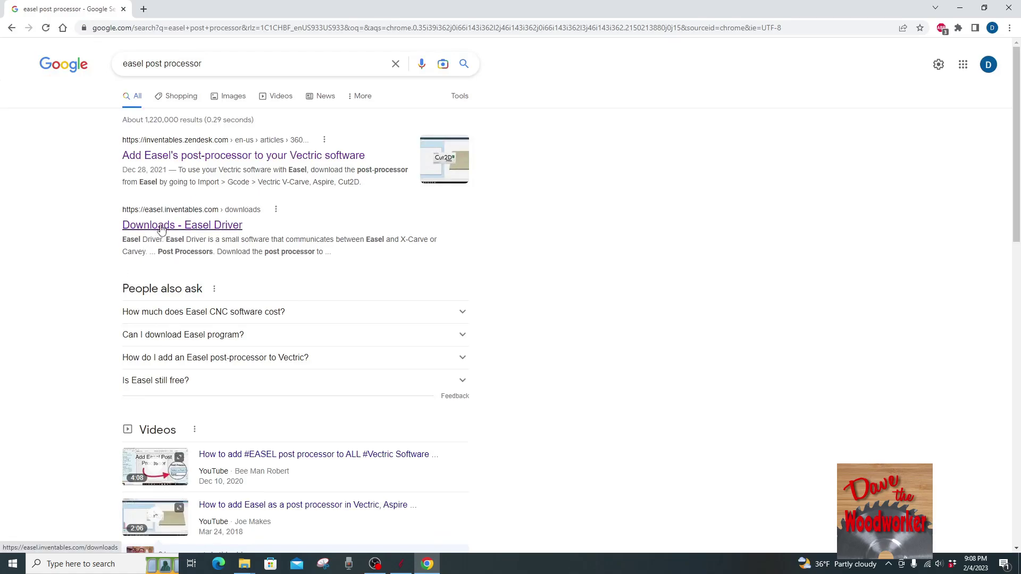
{"action": "left_click", "coordinate": [162, 229]}
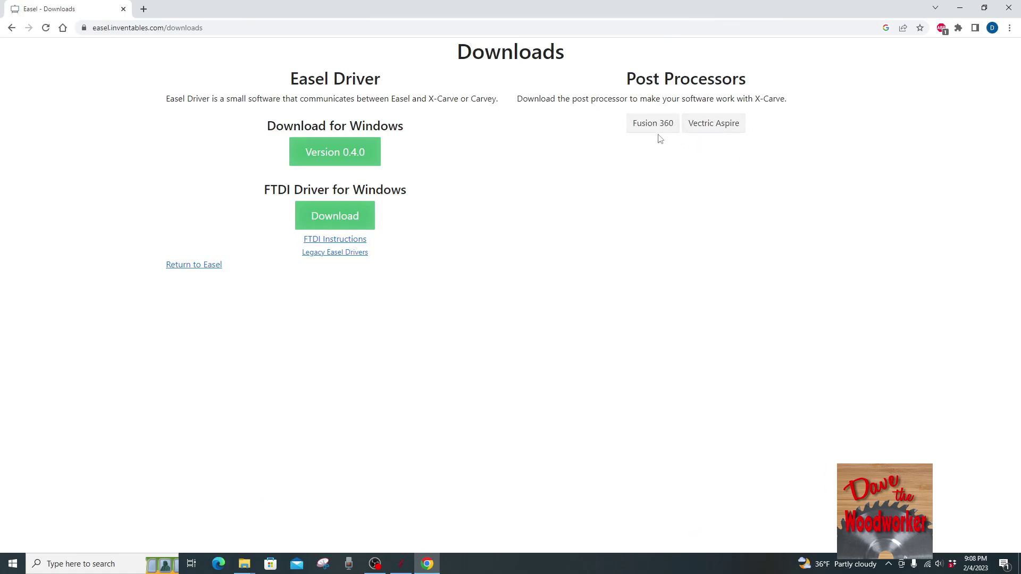
{"action": "left_click", "coordinate": [709, 129]}
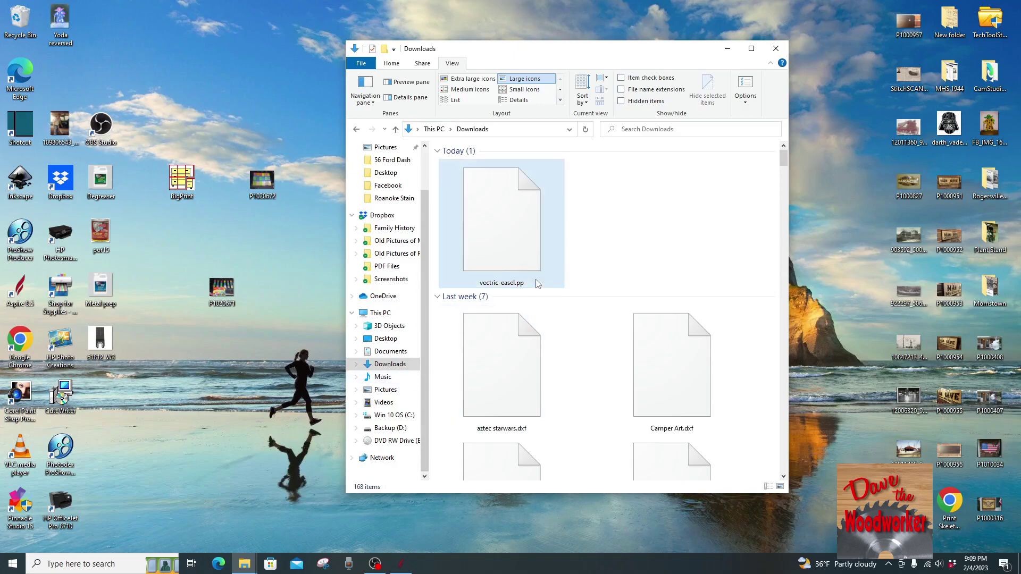
Copy vectric-easel.pp from Downloads, close File Explorer, and bring Aspire back up.
{"action": "right_click", "coordinate": [502, 228]}
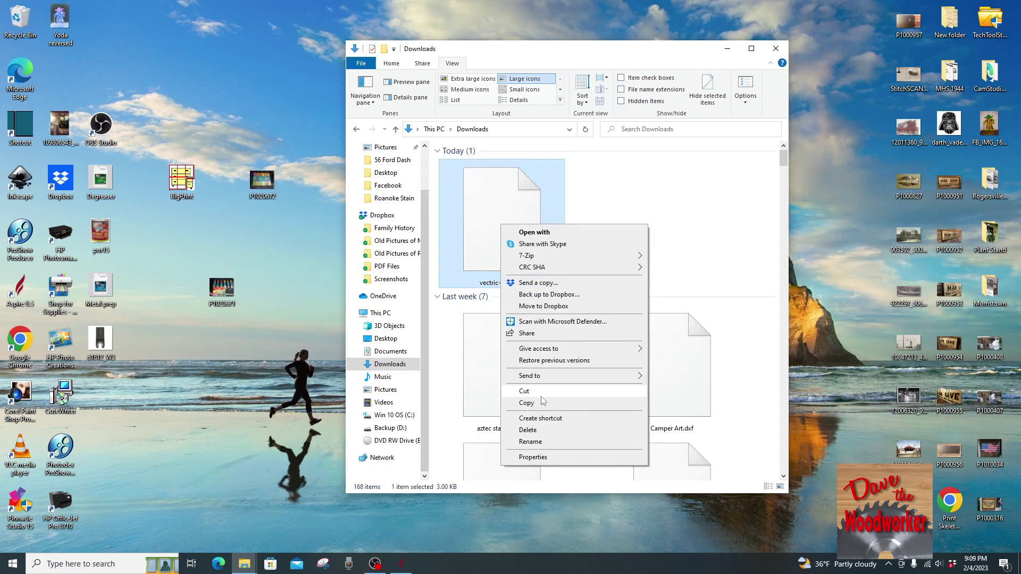
{"action": "left_click", "coordinate": [541, 405]}
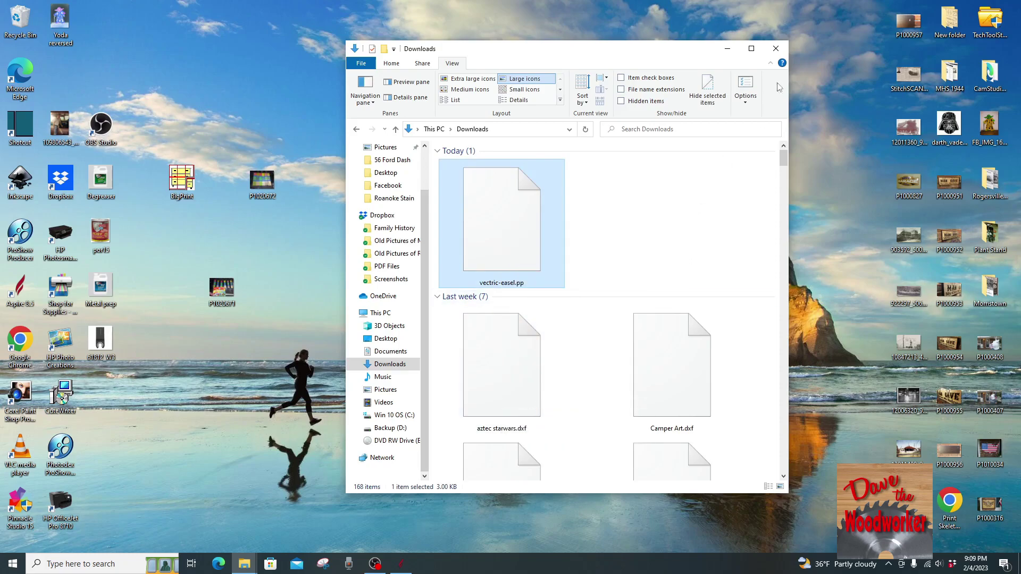
{"action": "left_click", "coordinate": [774, 48]}
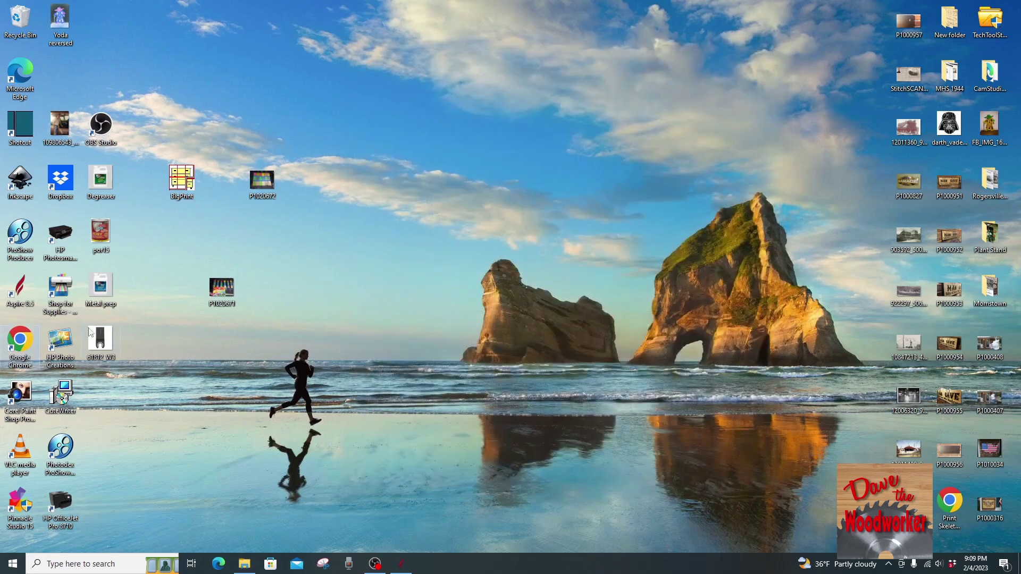
{"action": "left_click", "coordinate": [399, 568]}
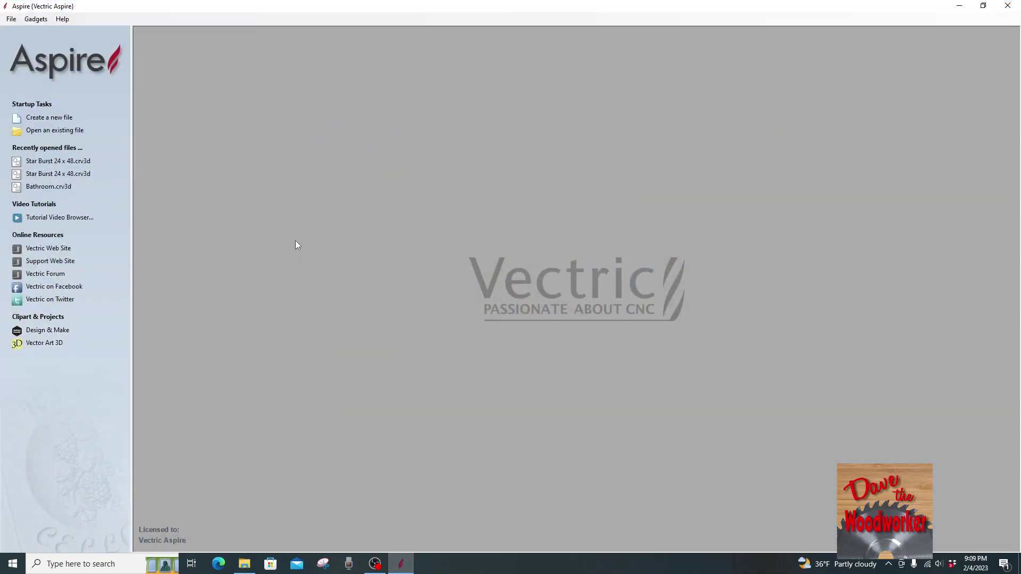
Paste vectric-easel.pp into Aspire's V8.5 My_PostP application data folder, then close Aspire.
{"action": "left_click", "coordinate": [10, 20]}
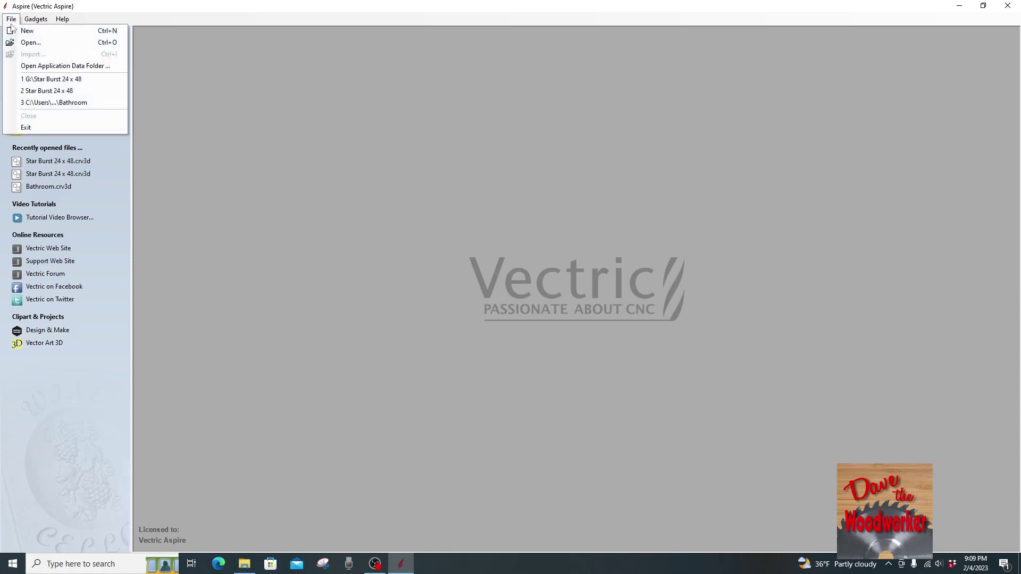
{"action": "left_click", "coordinate": [49, 67]}
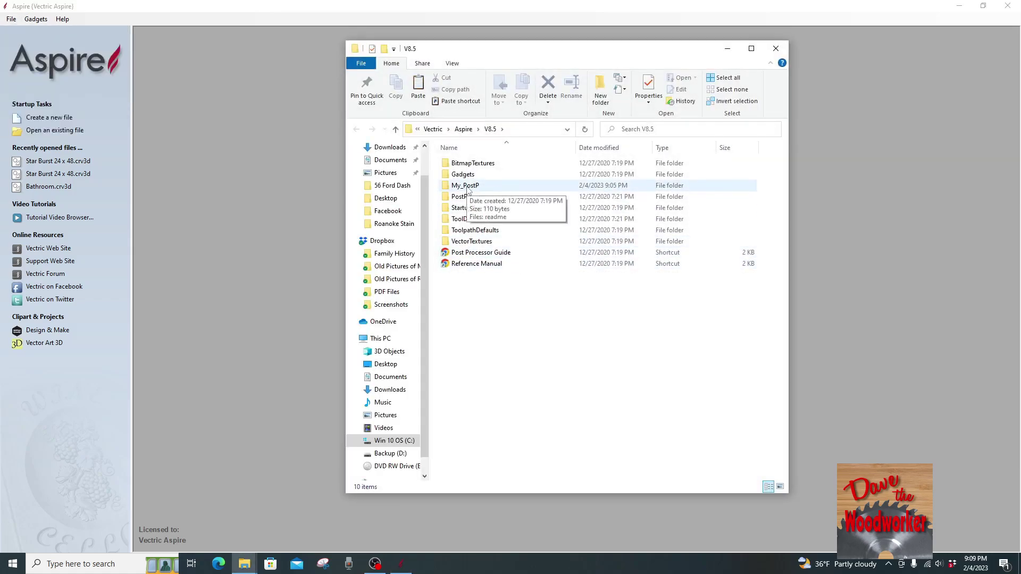
{"action": "double_click", "coordinate": [468, 186]}
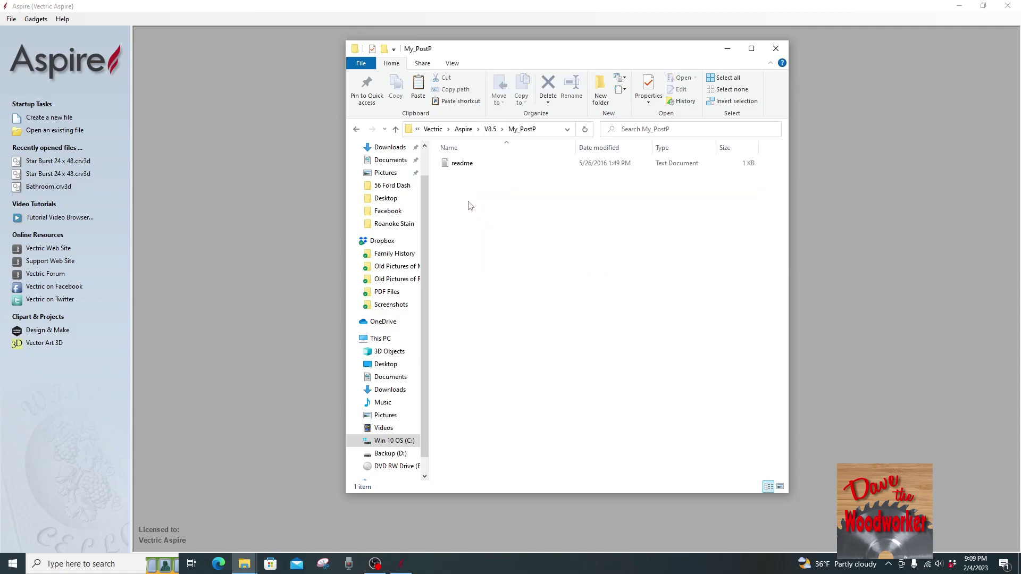
{"action": "right_click", "coordinate": [468, 202]}
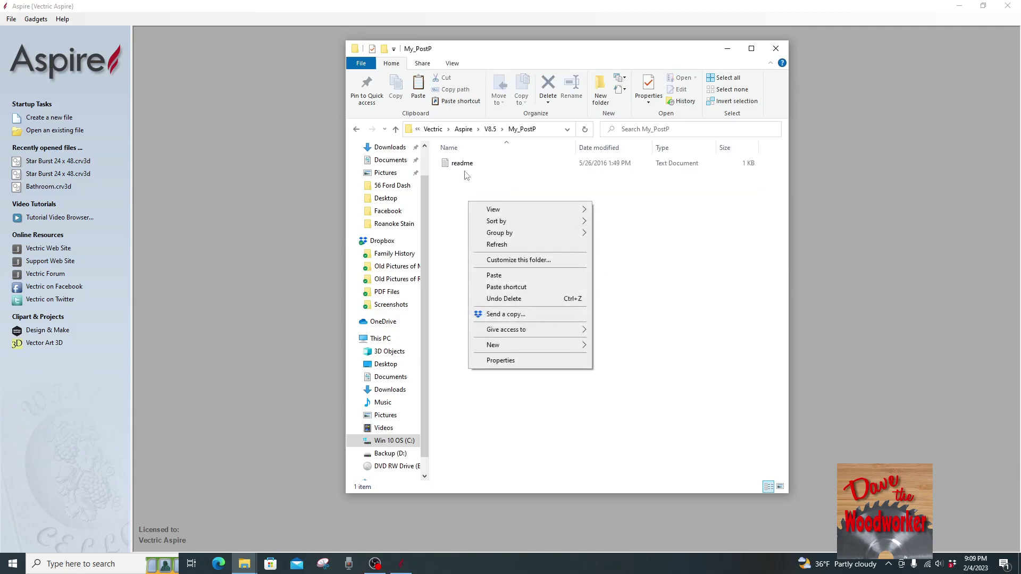
{"action": "left_click", "coordinate": [504, 276]}
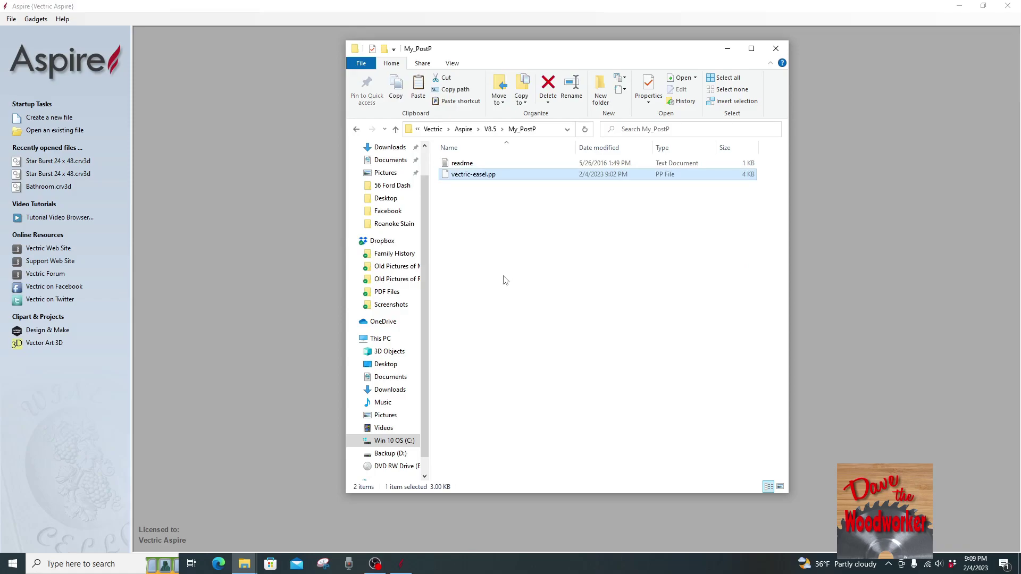
{"action": "left_click", "coordinate": [775, 48]}
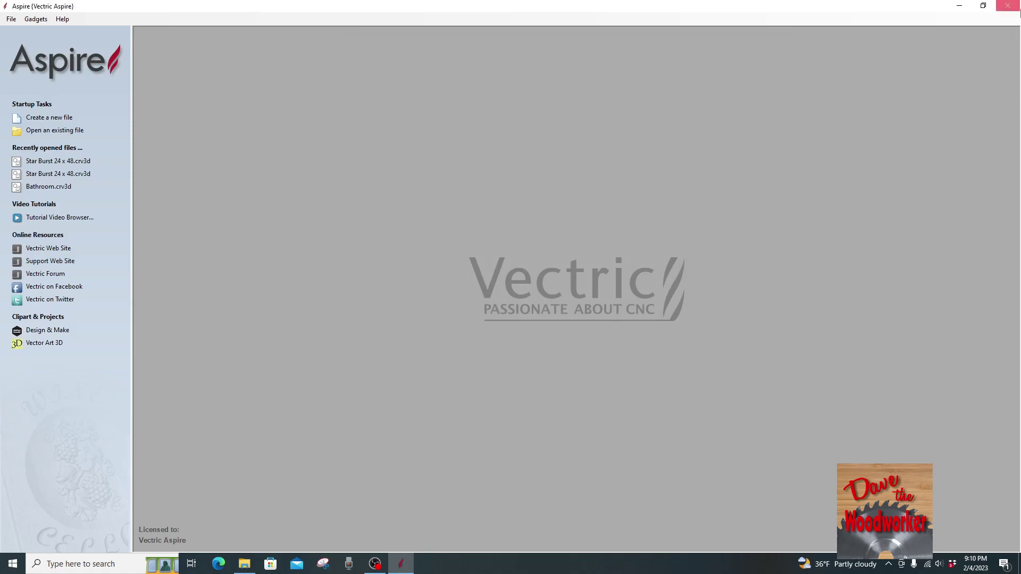
{"action": "left_click", "coordinate": [1006, 6]}
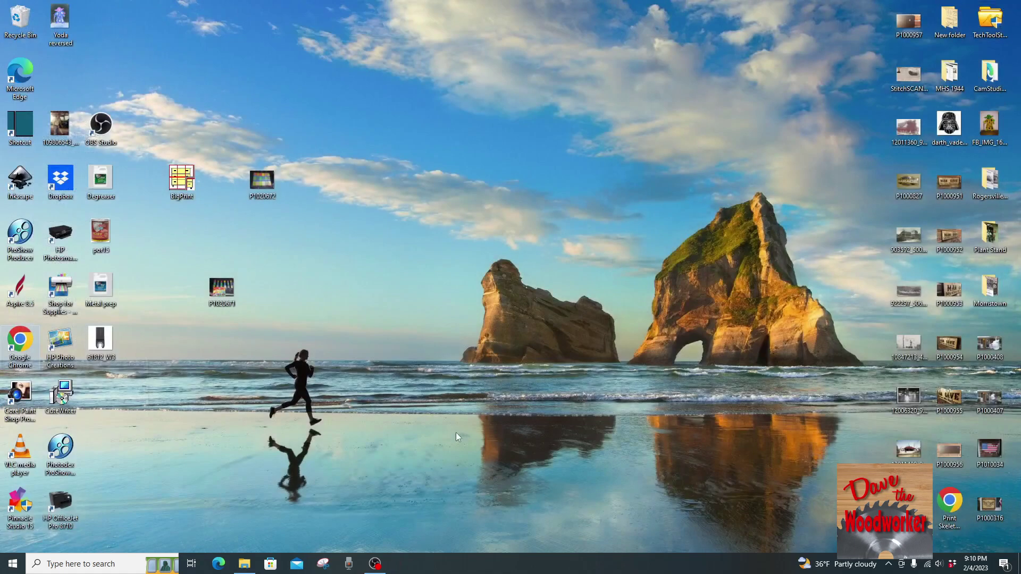
Relaunch Aspire and create a new 48 x 24 x 0.5 inch job.
{"action": "double_click", "coordinate": [29, 286]}
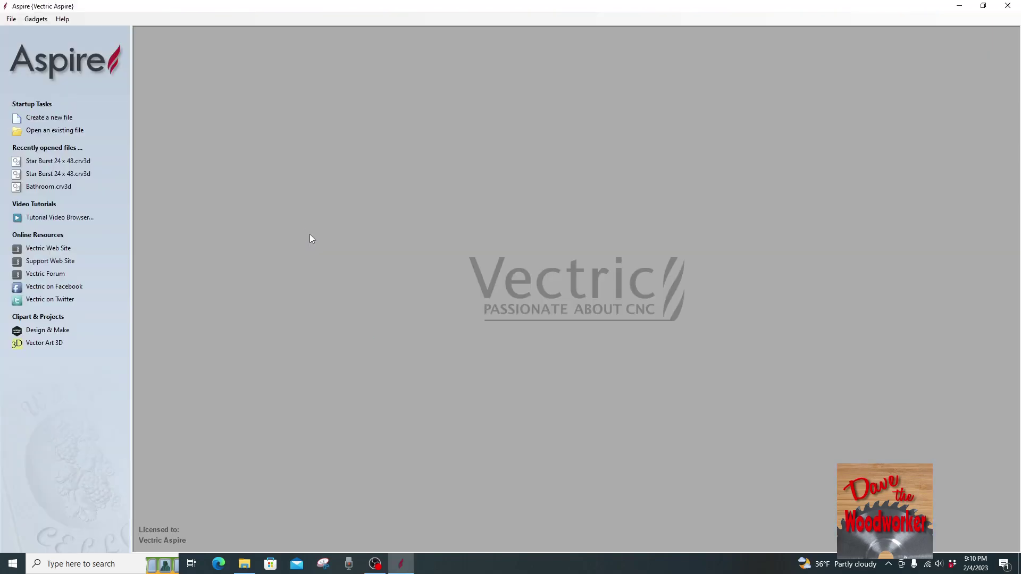
{"action": "left_click", "coordinate": [64, 123]}
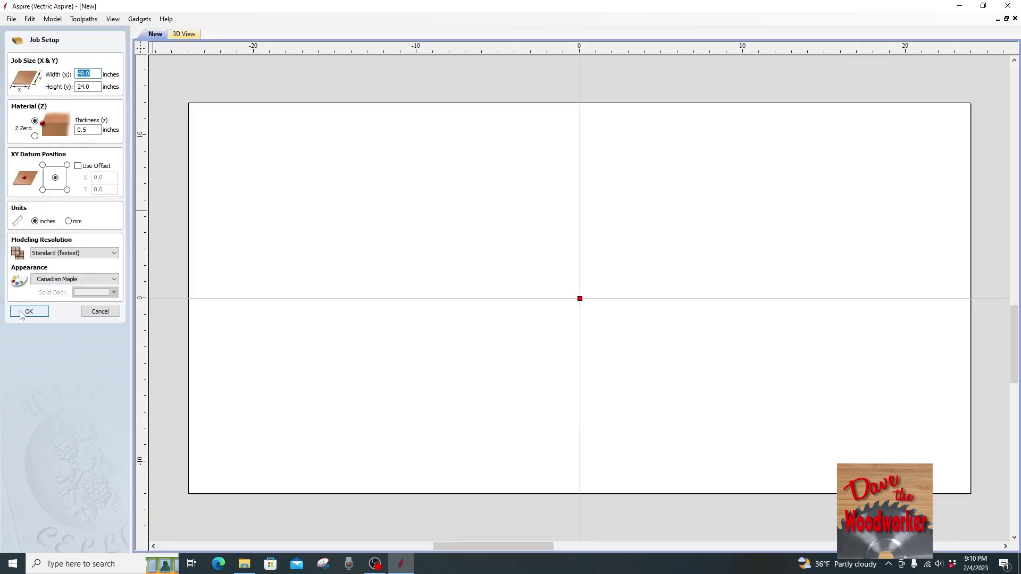
{"action": "left_click", "coordinate": [29, 311]}
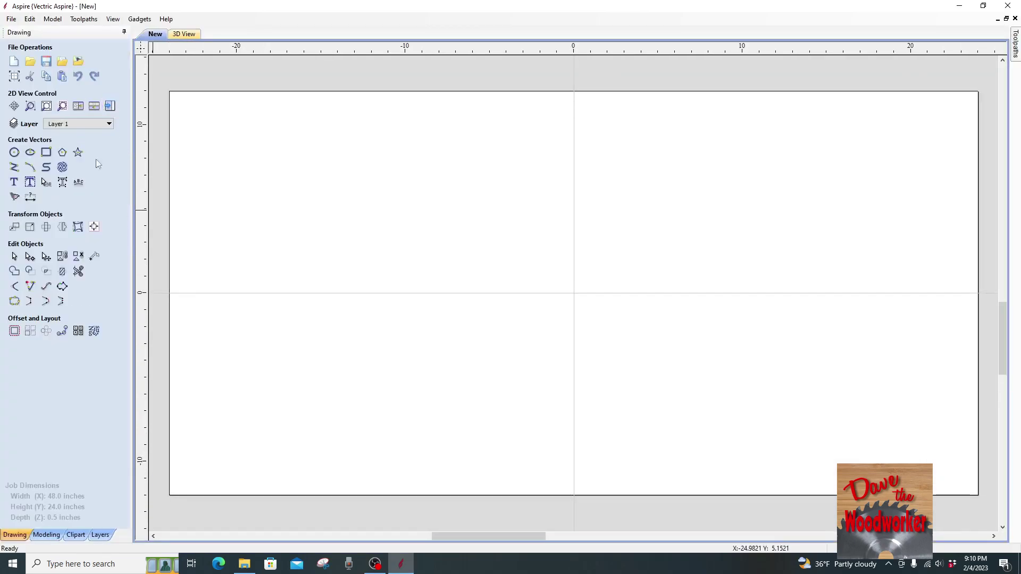
Draw an 11.7741-inch diameter circle centred at the job origin.
{"action": "left_click", "coordinate": [14, 152]}
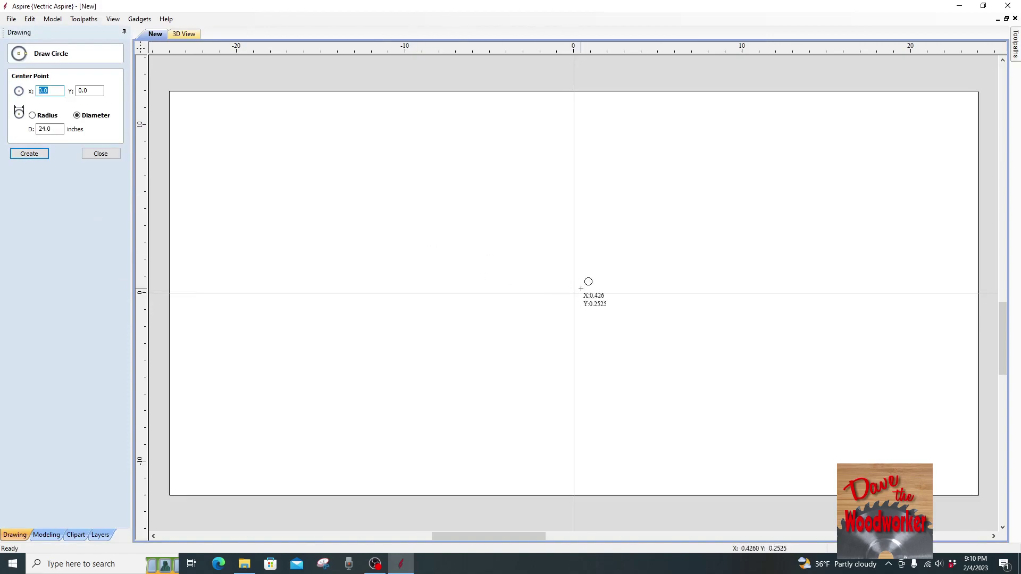
{"action": "left_click", "coordinate": [573, 292]}
{"action": "left_click", "coordinate": [600, 390]}
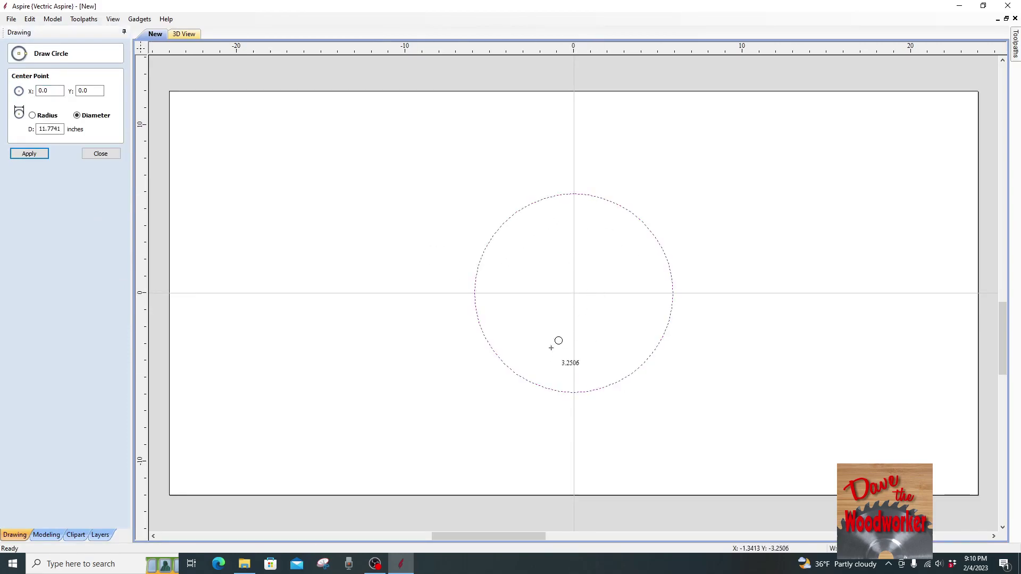
{"action": "left_click", "coordinate": [100, 153]}
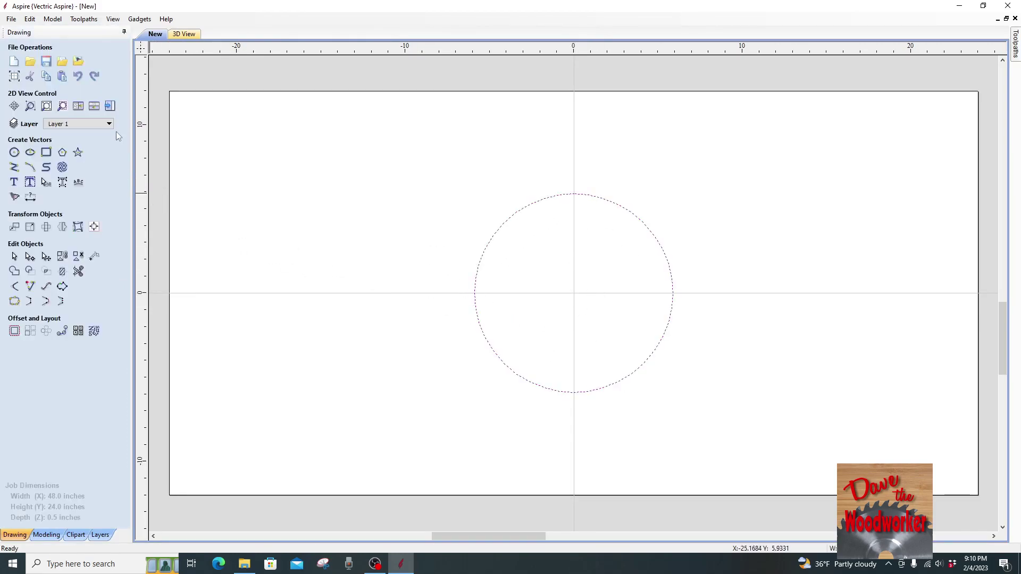
Create the 0.25-inch-deep V-bit Profile 1 toolpath on the circle and preview the groove.
{"action": "left_click", "coordinate": [109, 105]}
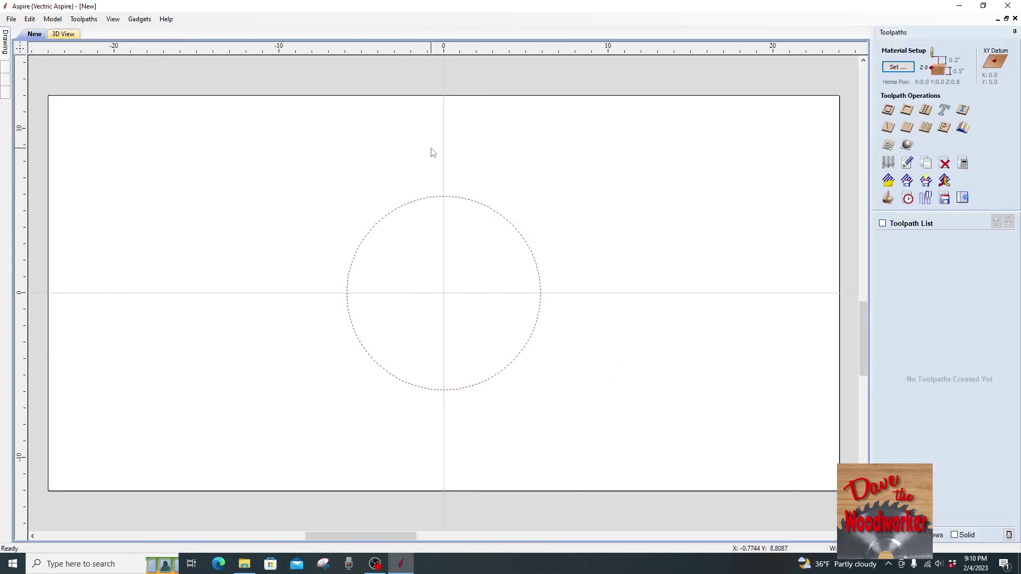
{"action": "left_click", "coordinate": [888, 109]}
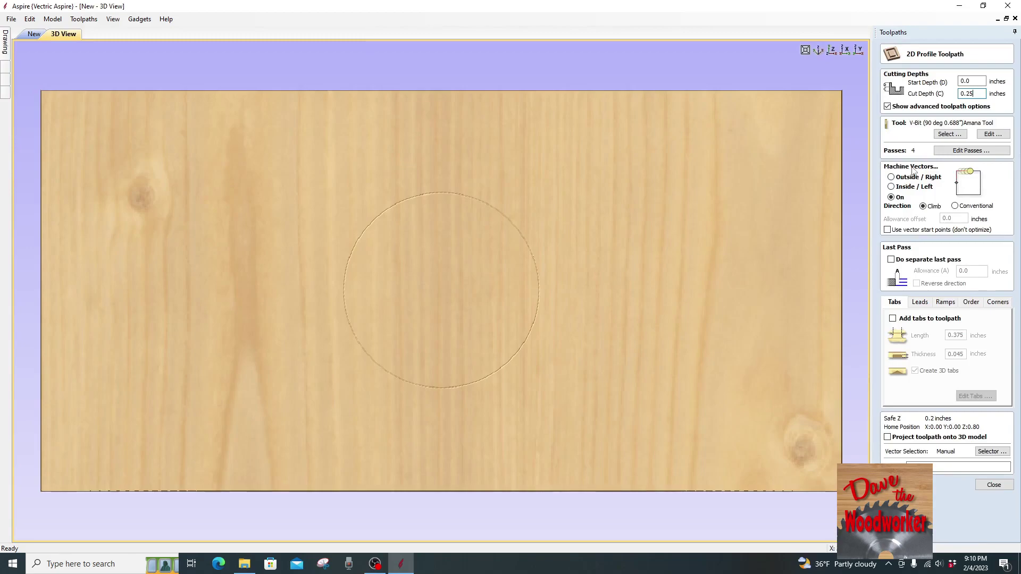
{"action": "left_click", "coordinate": [904, 485]}
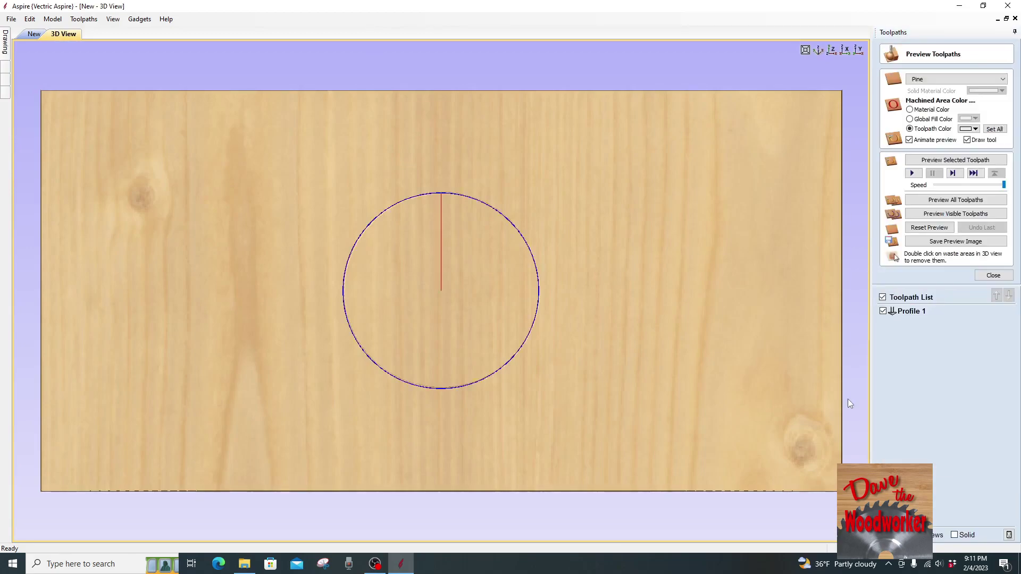
{"action": "left_click", "coordinate": [925, 200]}
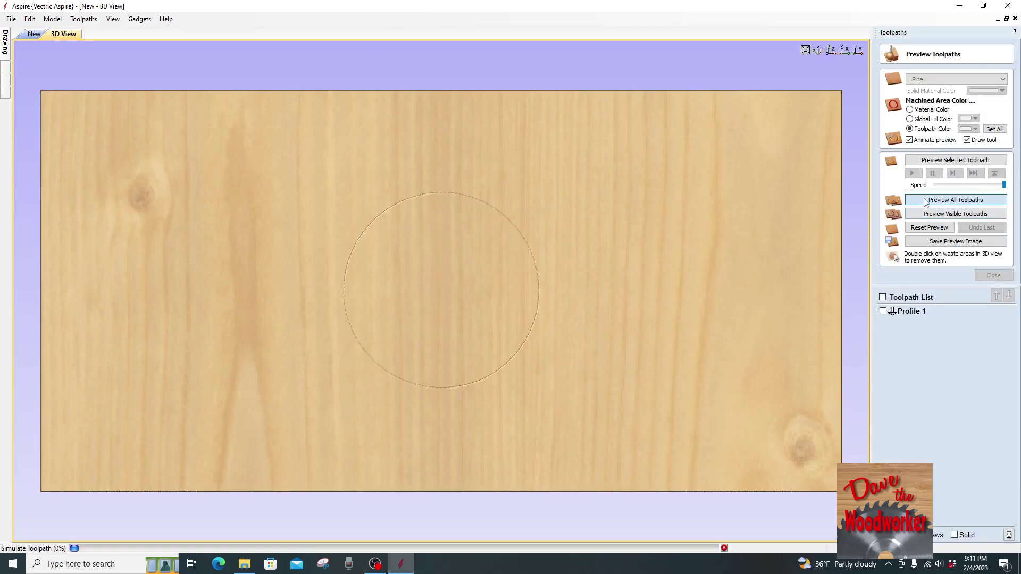
{"action": "left_click", "coordinate": [994, 275]}
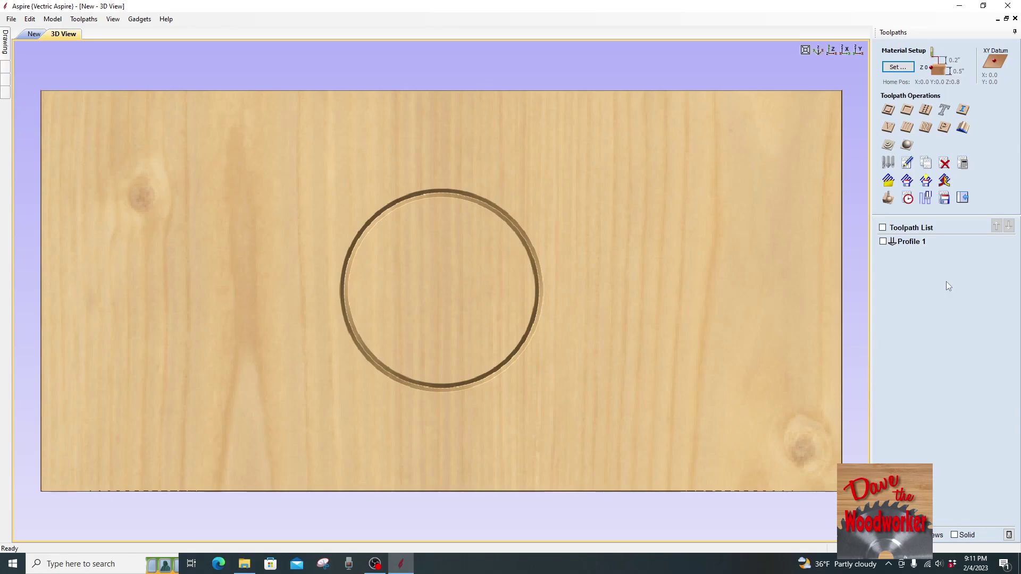
{"action": "mouse_move", "coordinate": [910, 244]}
{"action": "left_click", "coordinate": [944, 199]}
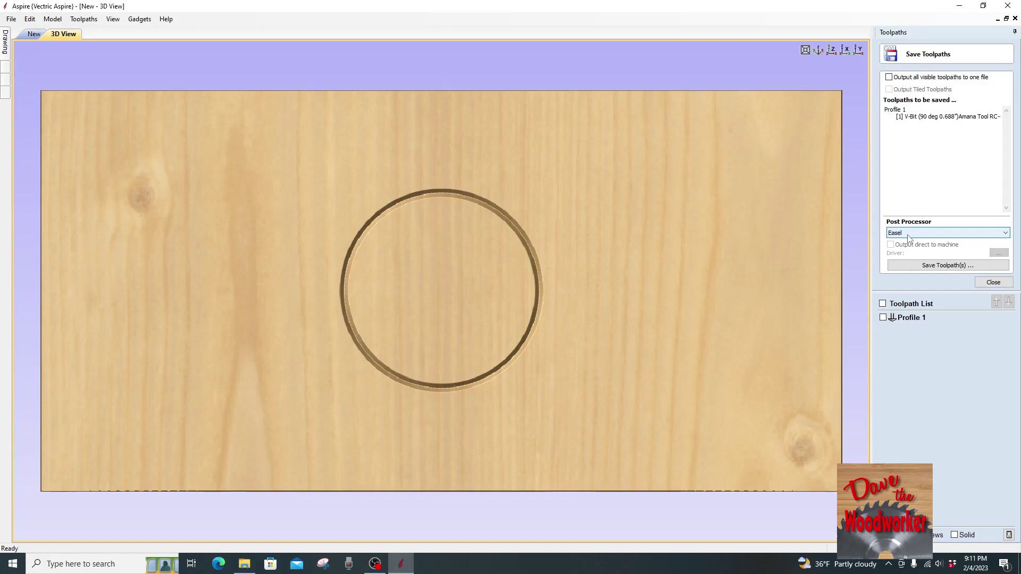
Save Profile 1 with the Easel post processor to the Desktop, then minimize Aspire.
{"action": "left_click", "coordinate": [925, 266]}
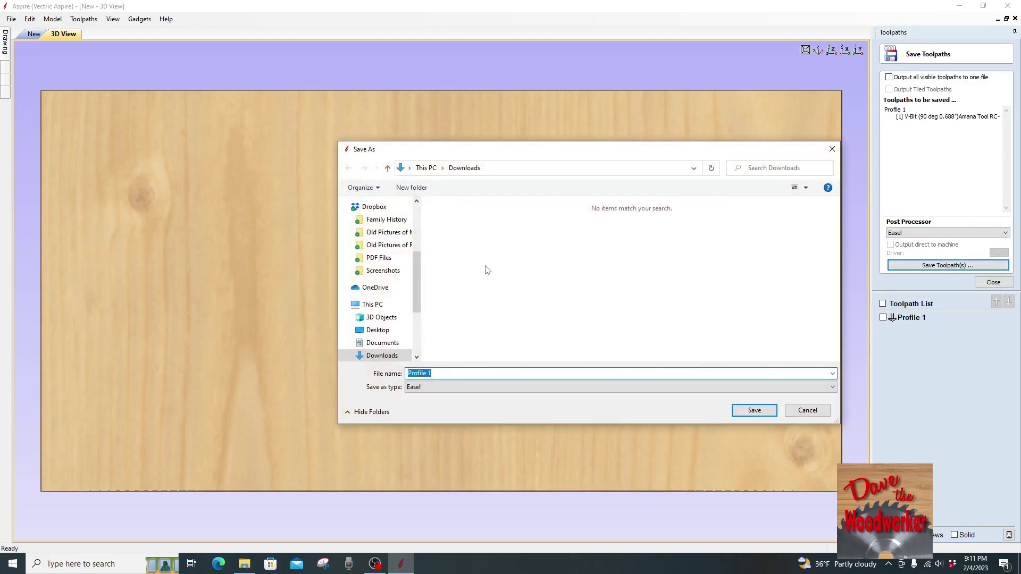
{"action": "left_click_drag", "start_coordinate": [414, 268], "coordinate": [413, 222]}
{"action": "left_click", "coordinate": [379, 287]}
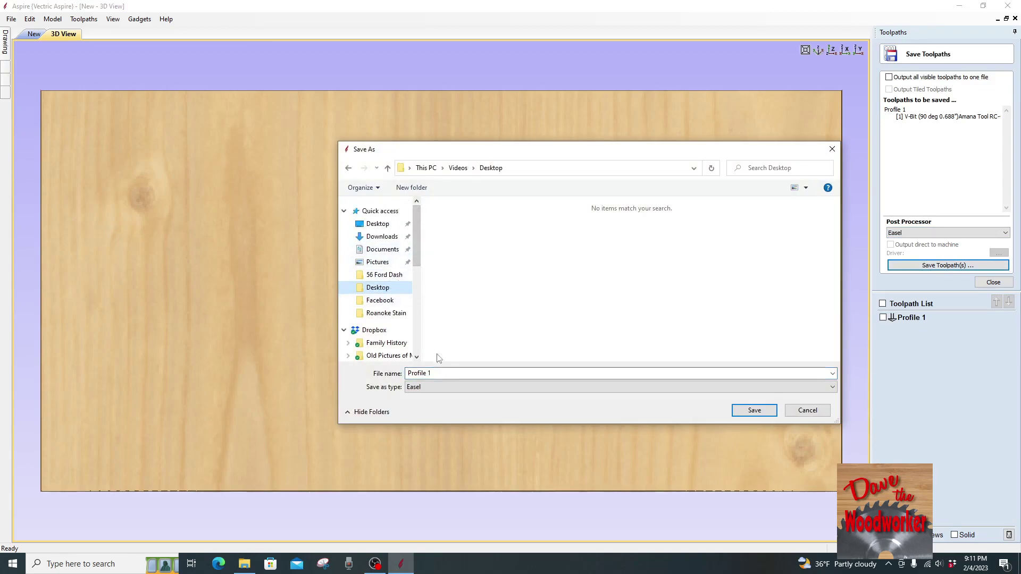
{"action": "left_click", "coordinate": [443, 374]}
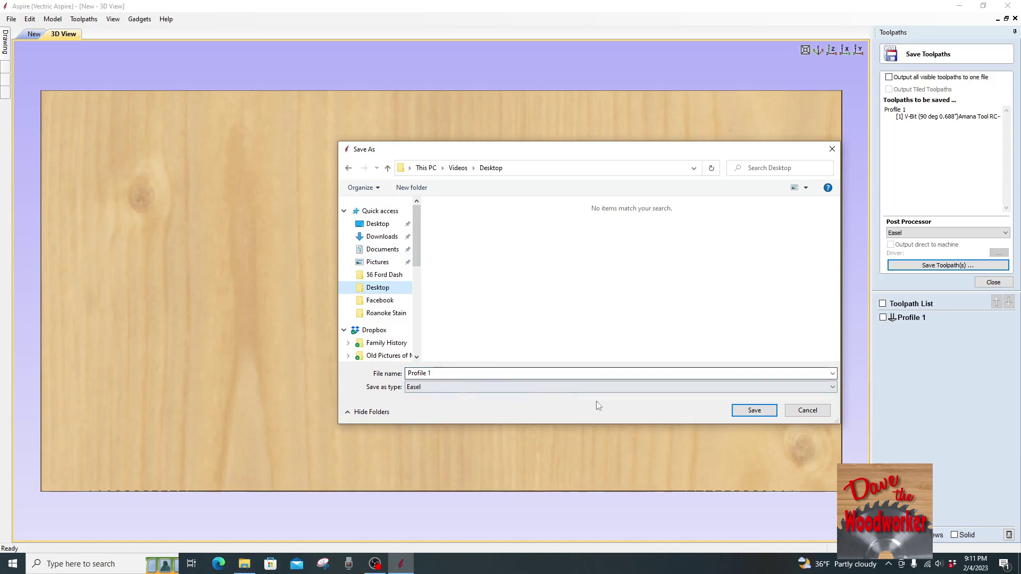
{"action": "left_click", "coordinate": [733, 411]}
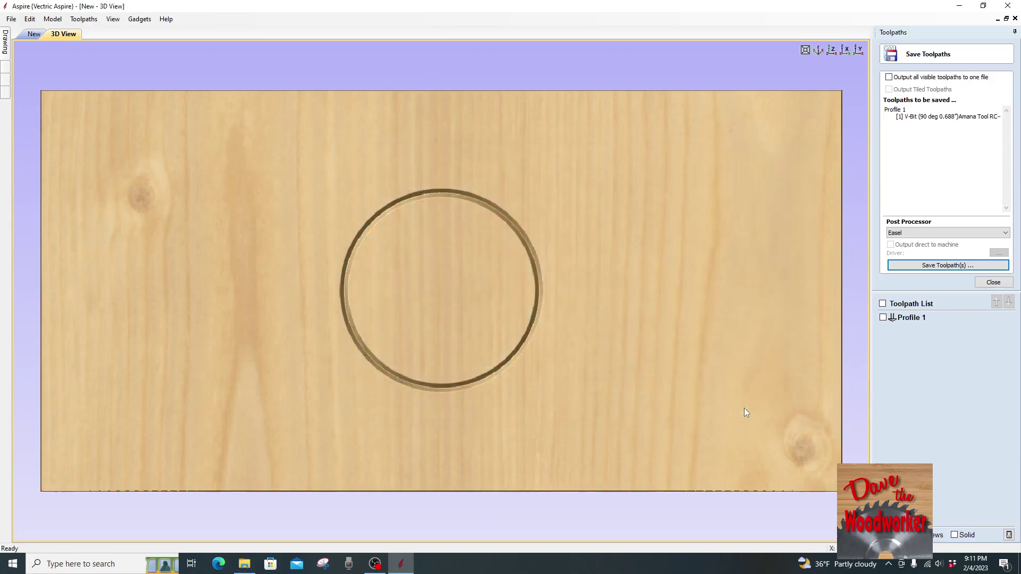
{"action": "left_click", "coordinate": [959, 6]}
Open Easel in Chrome, sign in, and create a new Untitled 12 x 8 Birch Plywood project.
{"action": "double_click", "coordinate": [20, 343]}
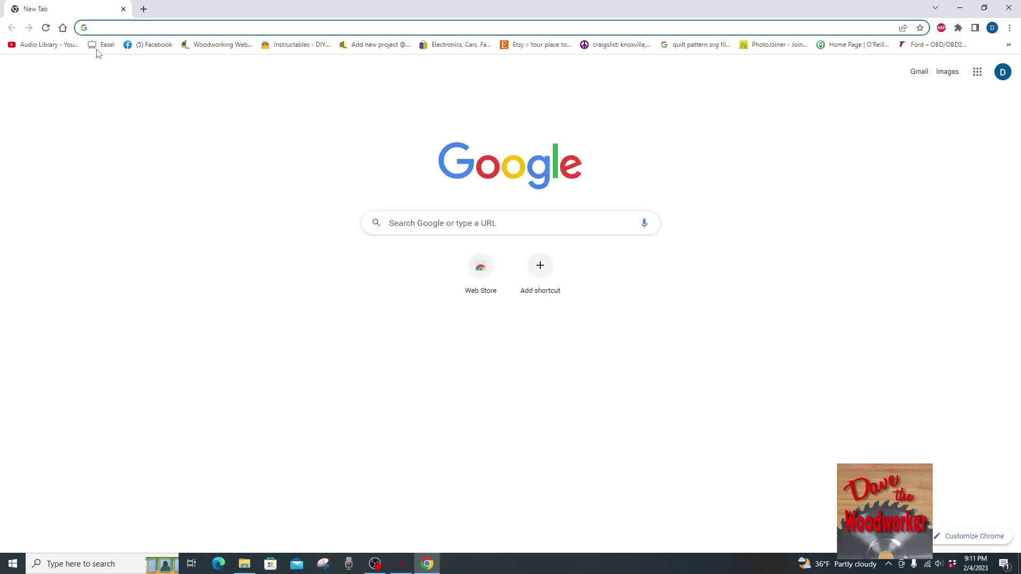
{"action": "left_click", "coordinate": [102, 45]}
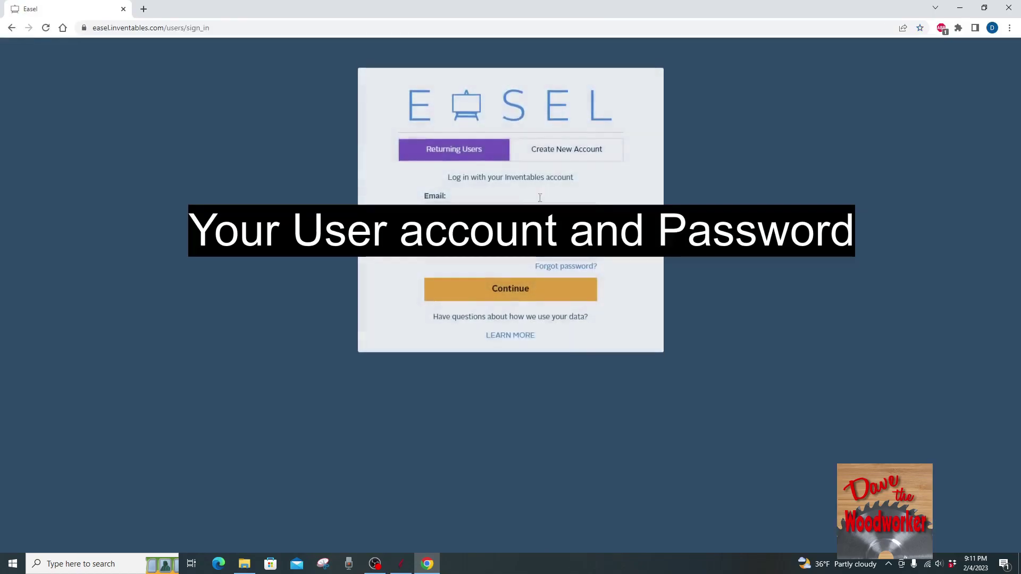
{"action": "left_click", "coordinate": [463, 296]}
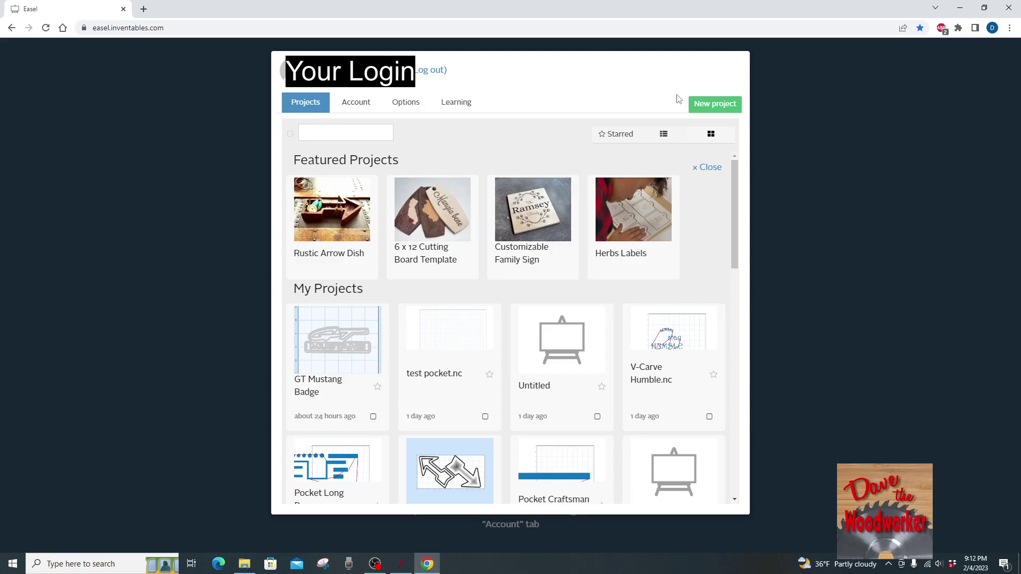
{"action": "left_click", "coordinate": [699, 106]}
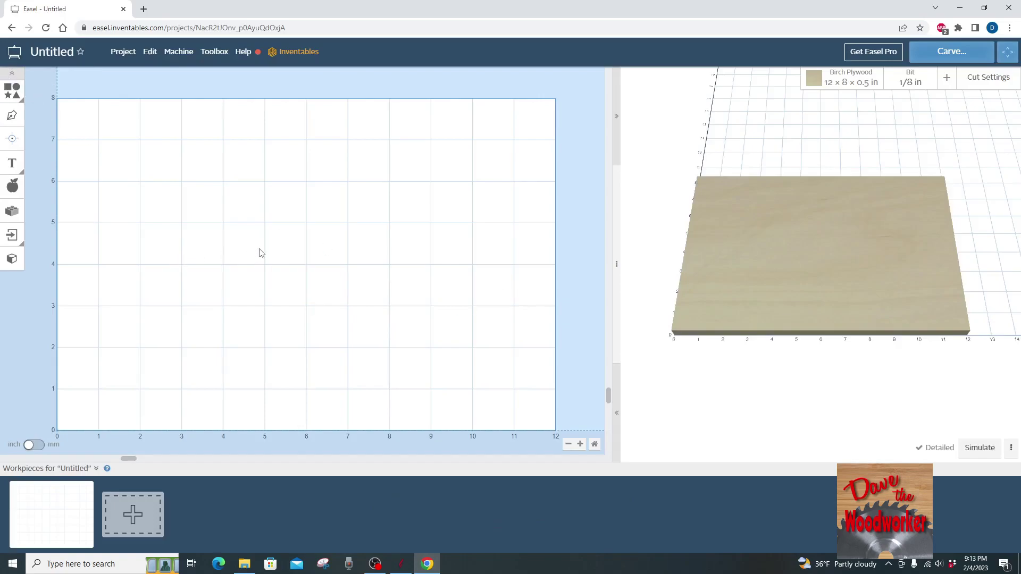
Import Profile 1.nc from the Desktop via Project > Import G-code.
{"action": "left_click", "coordinate": [118, 52]}
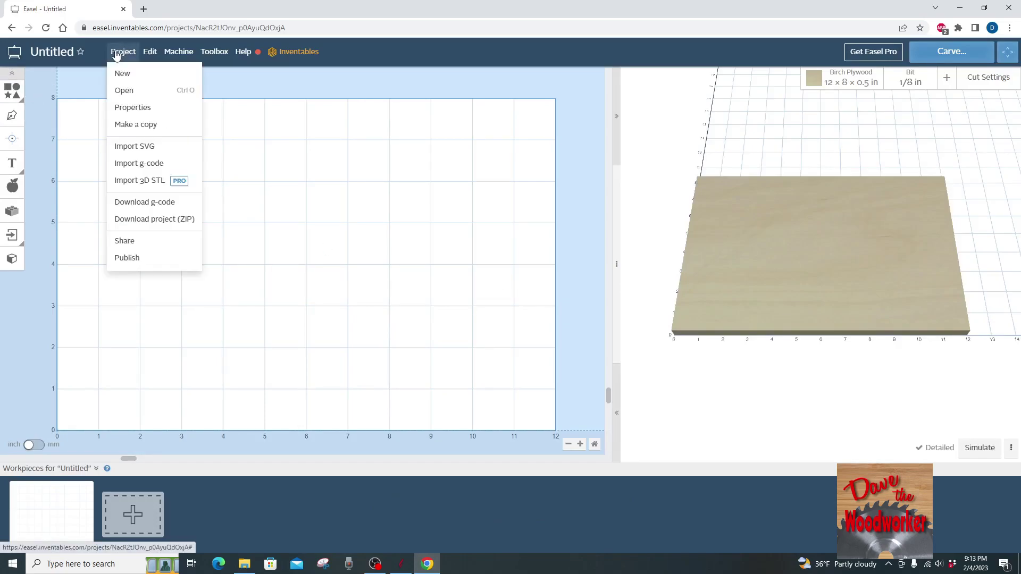
{"action": "left_click", "coordinate": [137, 163]}
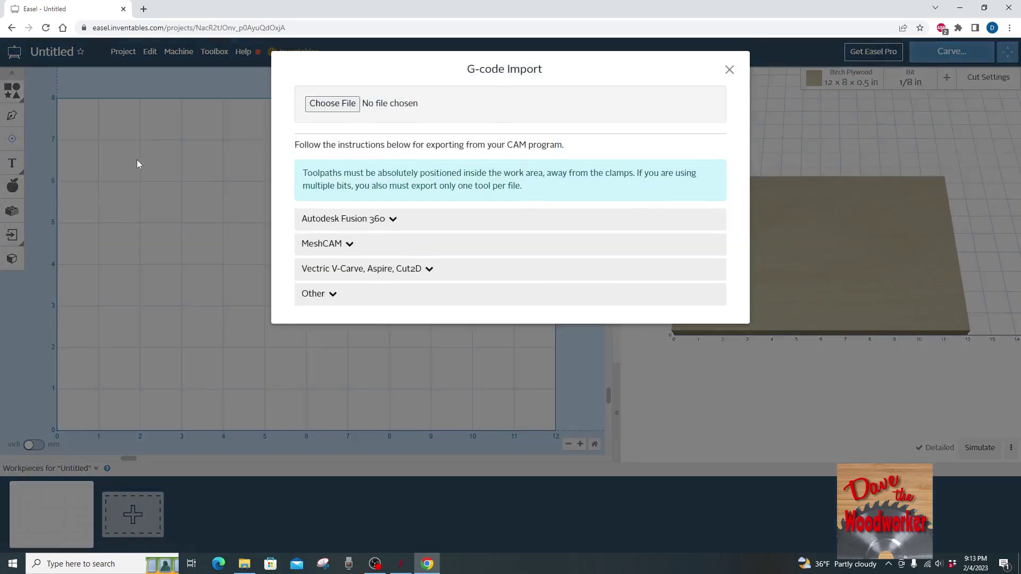
{"action": "left_click", "coordinate": [325, 104]}
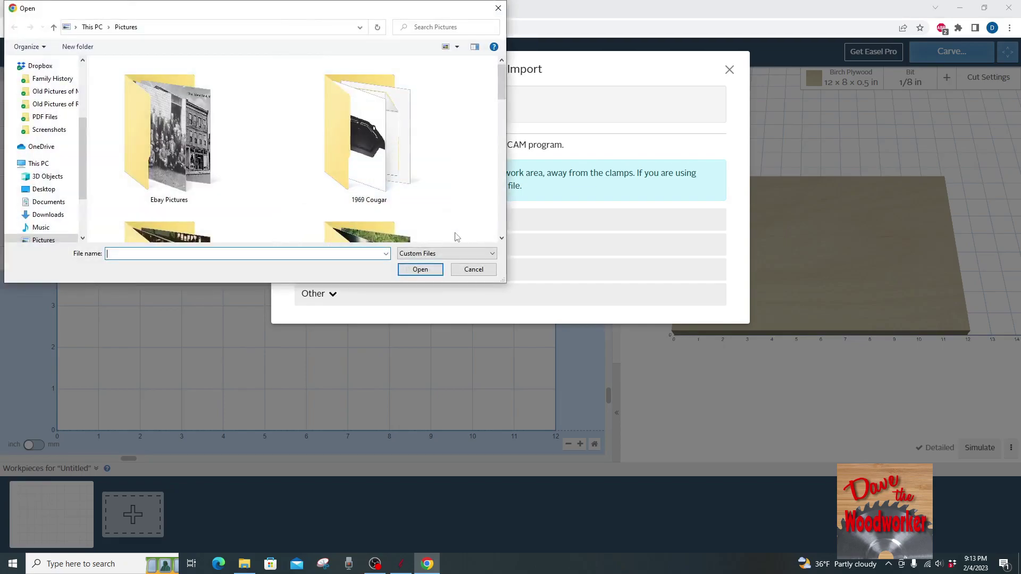
{"action": "left_click", "coordinate": [56, 190]}
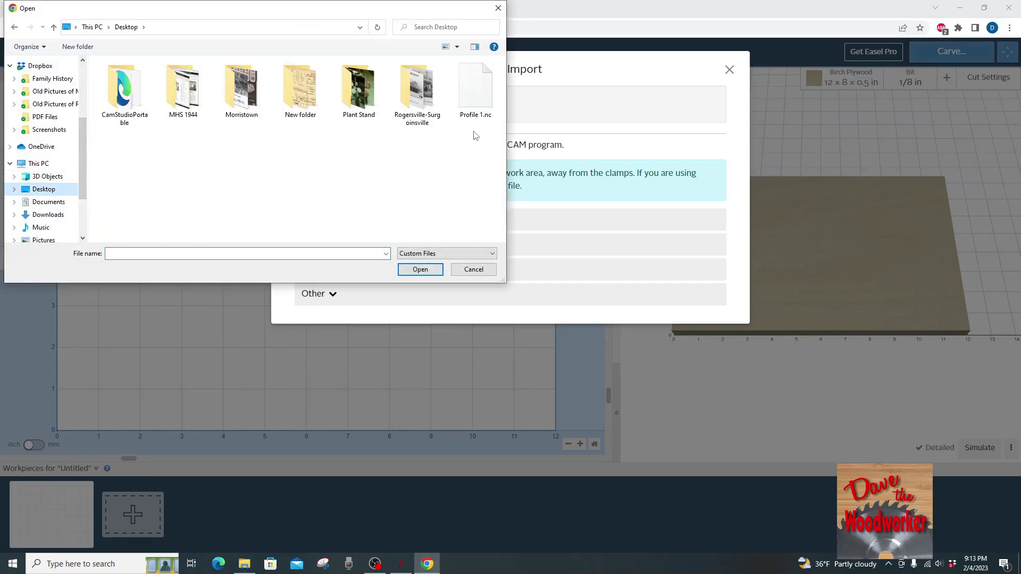
{"action": "left_click", "coordinate": [476, 112]}
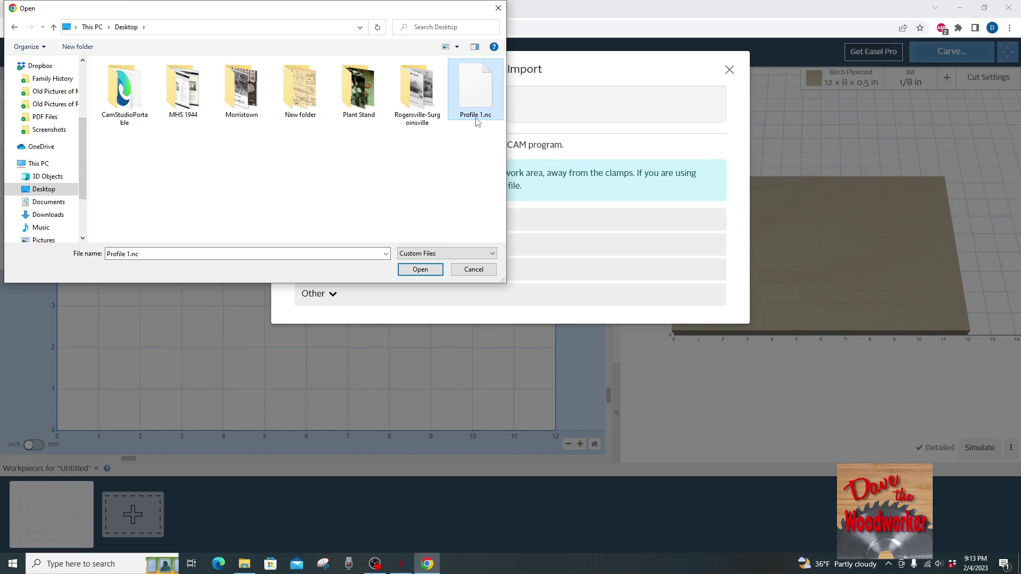
{"action": "left_click", "coordinate": [409, 274]}
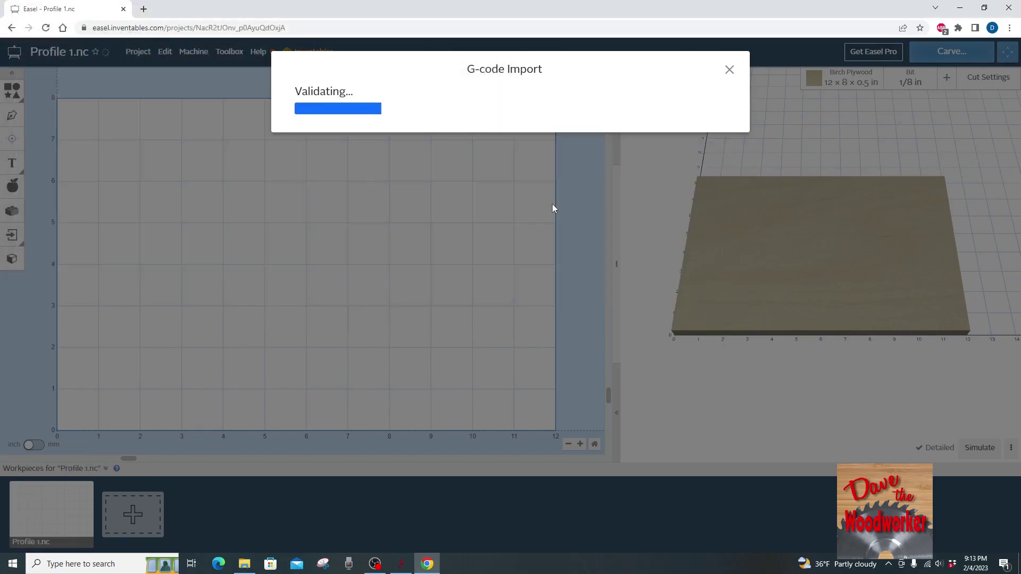
{"action": "scroll", "coordinate": [656, 244], "scroll_direction": "down", "scroll_amount": 3}
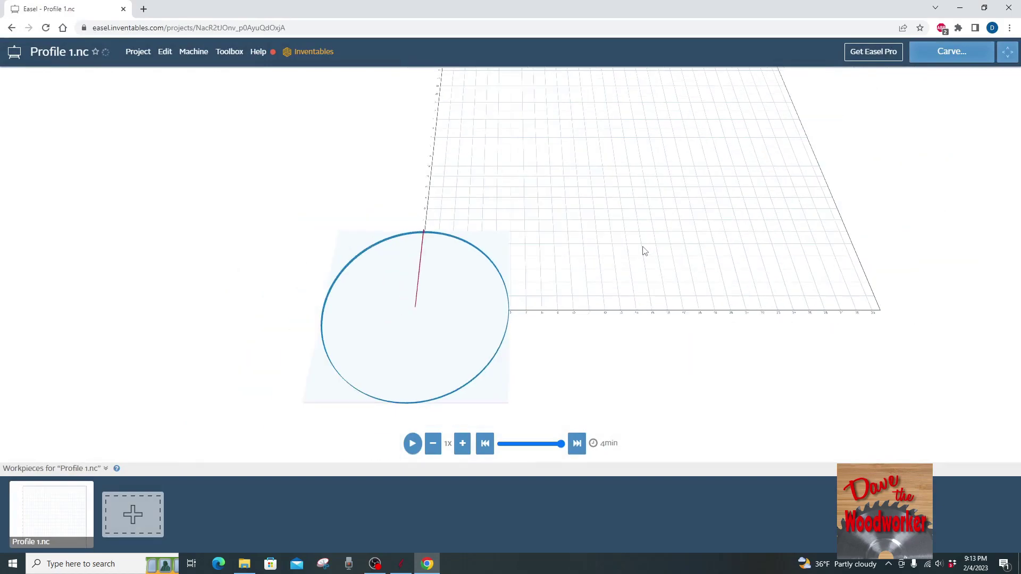